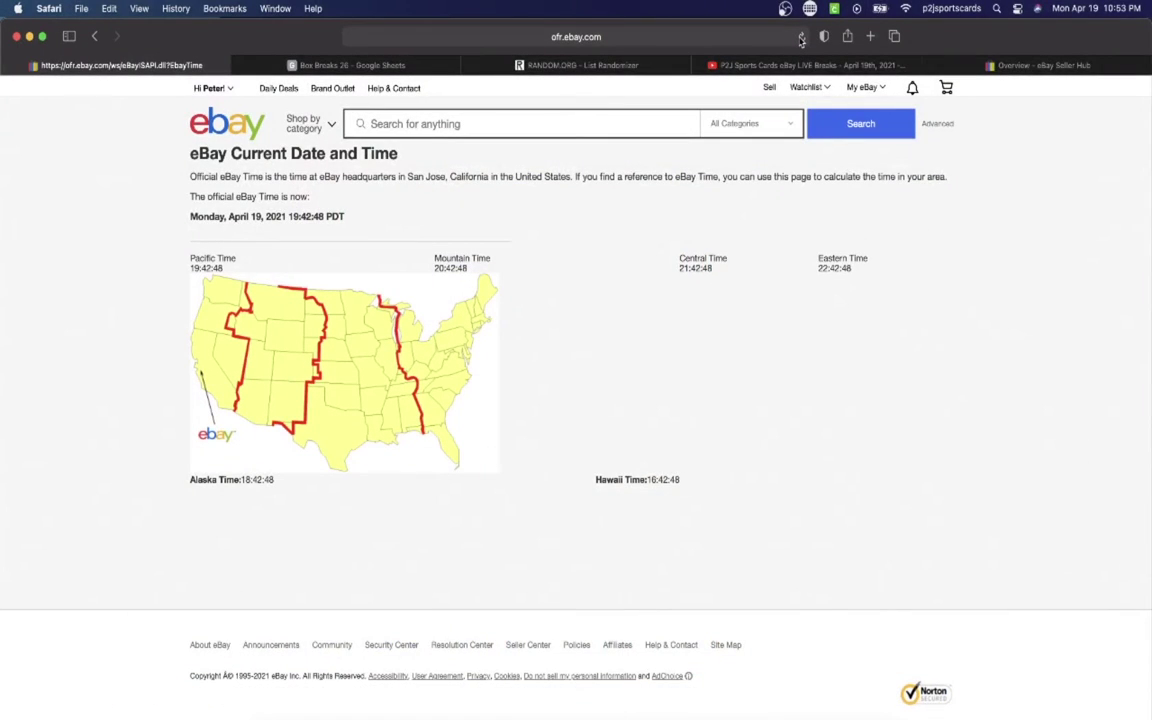
Step: Refresh the official eBay date and time page to get the current time
click(801, 39)
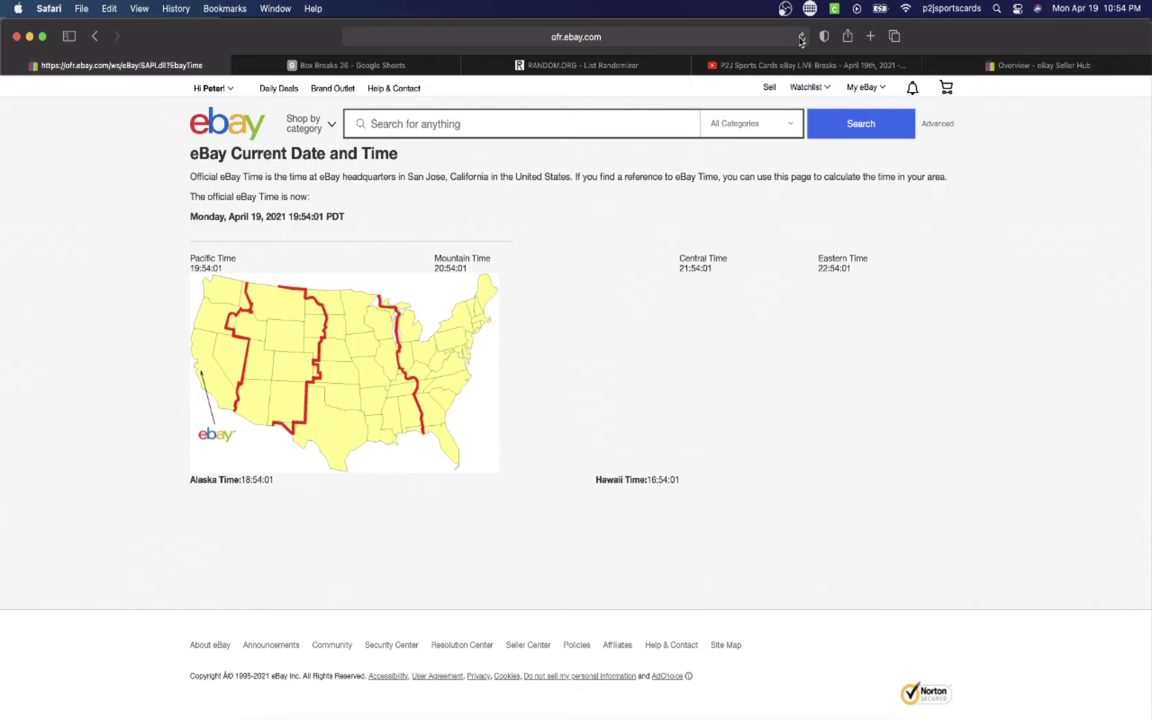
Step: Review the participants' usernames and spot counts listed beside the NBA teams in the Box Breaks 26 sheet
click(362, 66)
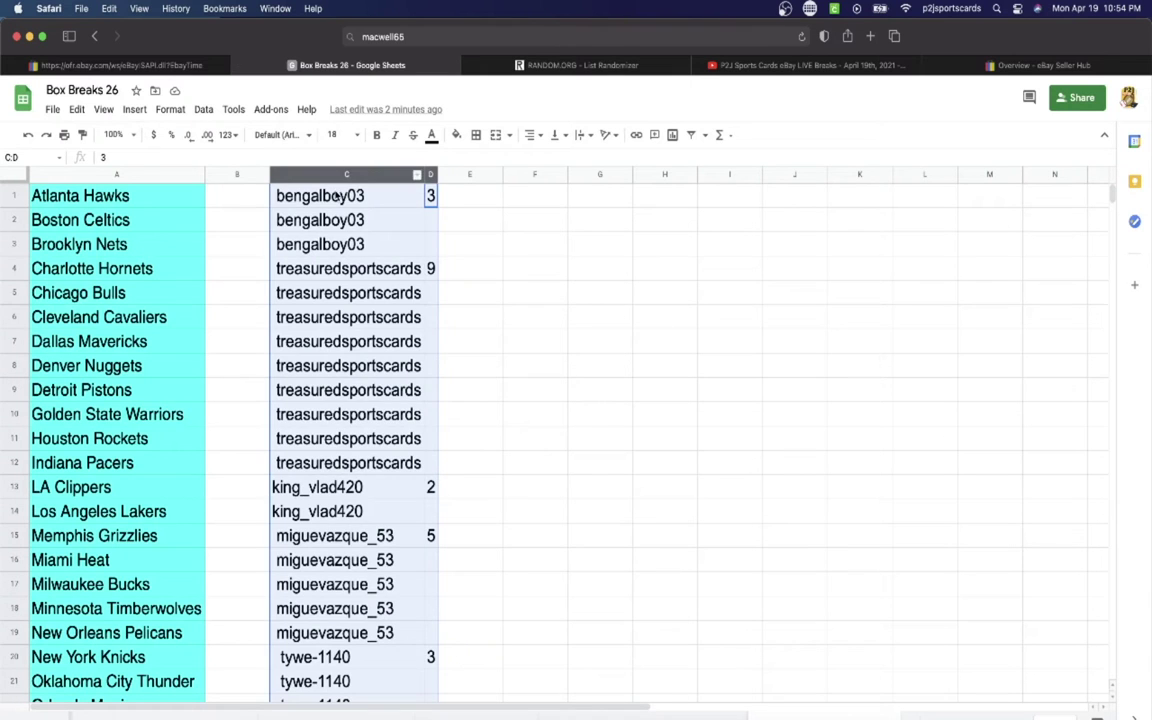
click(302, 190)
click(333, 279)
scroll(330, 292, down, 2)
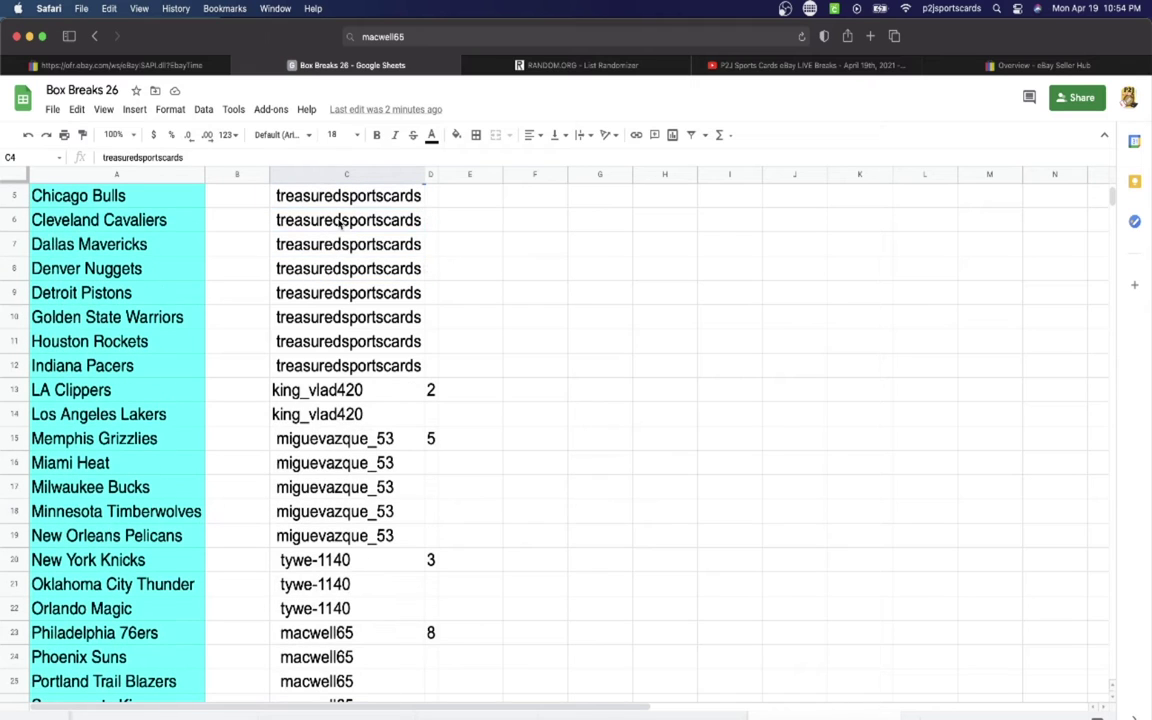
click(348, 388)
scroll(349, 353, down, 3)
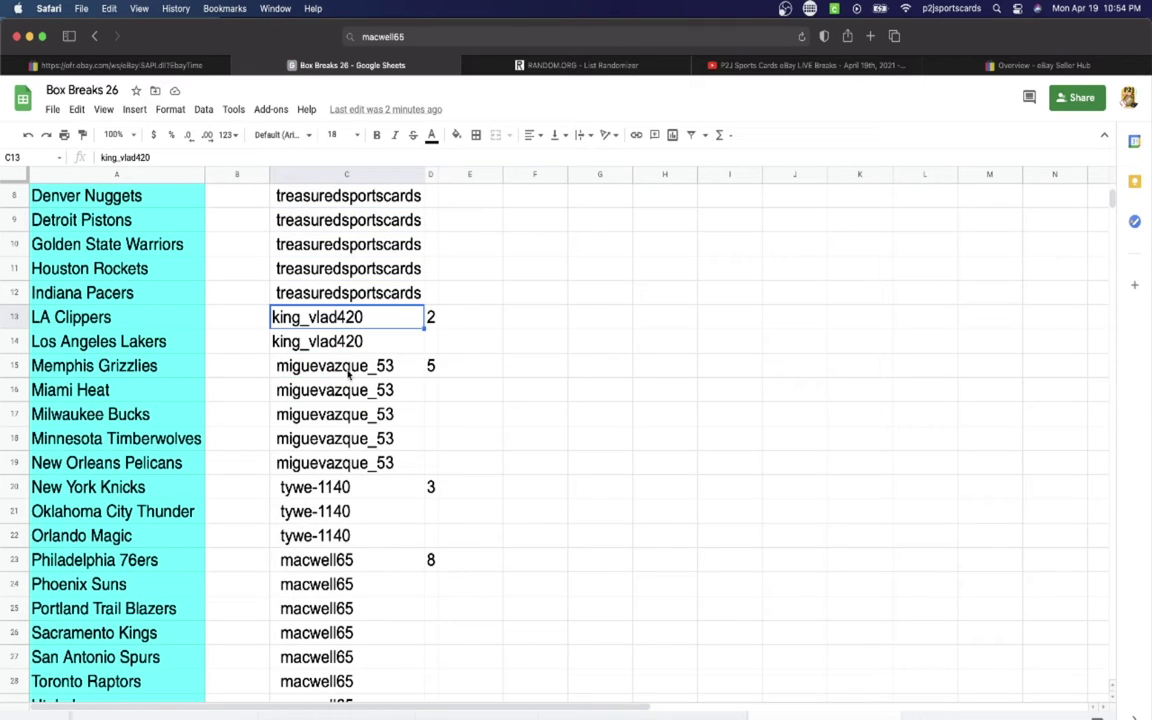
click(352, 364)
scroll(353, 340, down, 3)
click(330, 414)
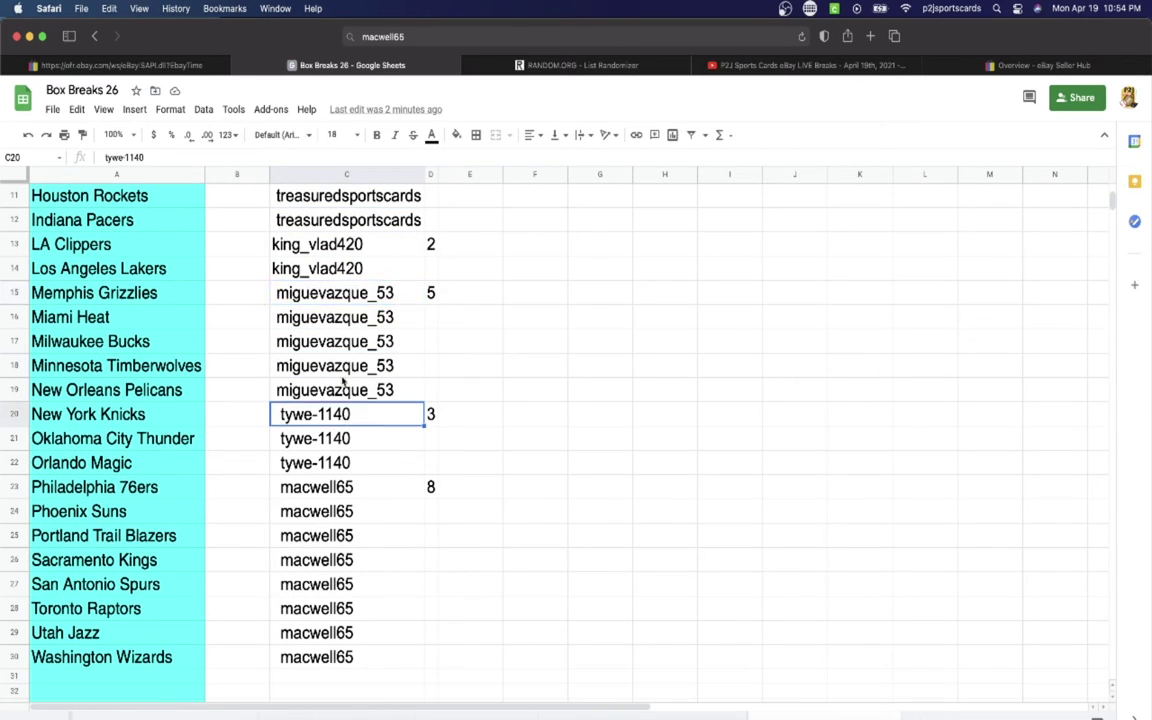
scroll(335, 420, down, 1)
click(343, 440)
scroll(300, 440, up, 5)
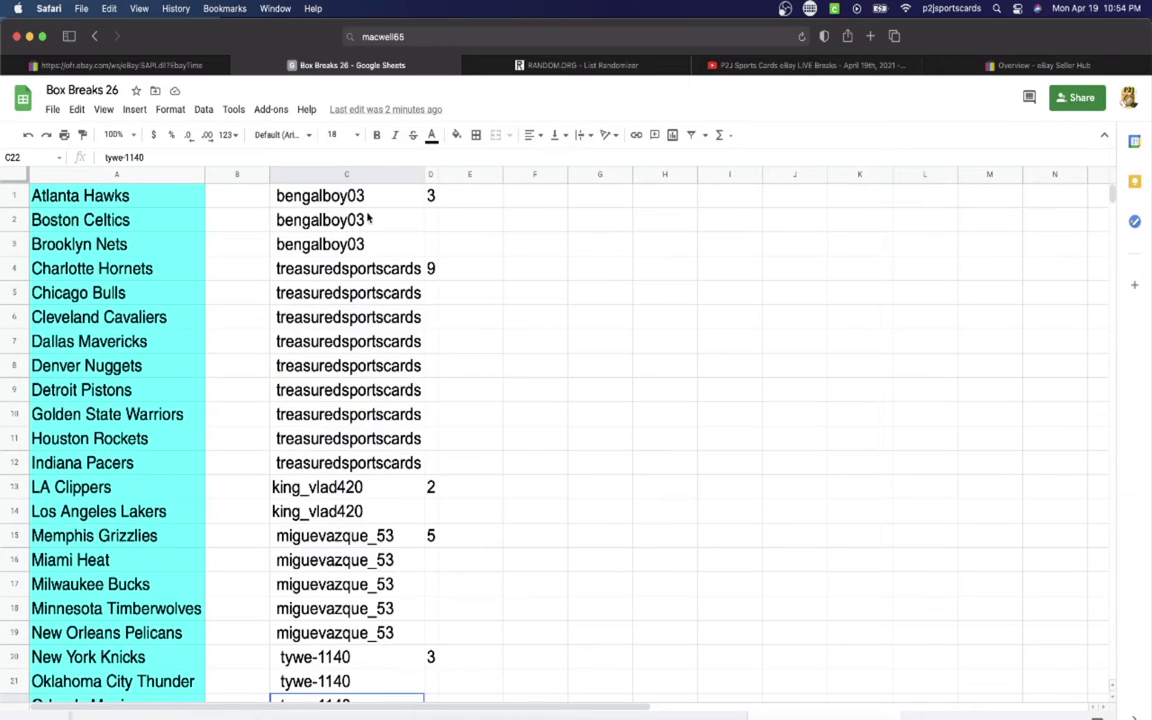
Step: Copy the usernames from column C into the RANDOM.ORG List Randomizer's list of items
click(348, 173)
key(super+c)
scroll(348, 300, down, 7)
scroll(348, 300, up, 7)
click(520, 65)
click(474, 342)
key(super+v)
scroll(474, 342, up, 5)
scroll(474, 342, up, 3)
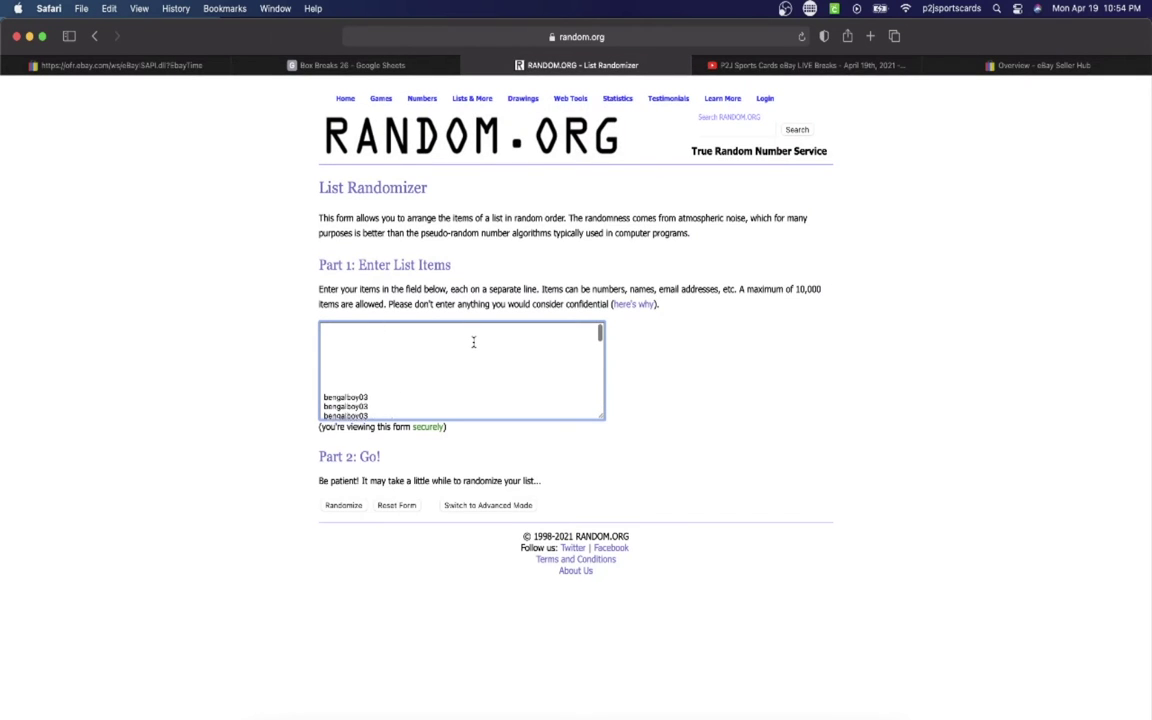
Step: Randomize the list of usernames seven times
click(344, 506)
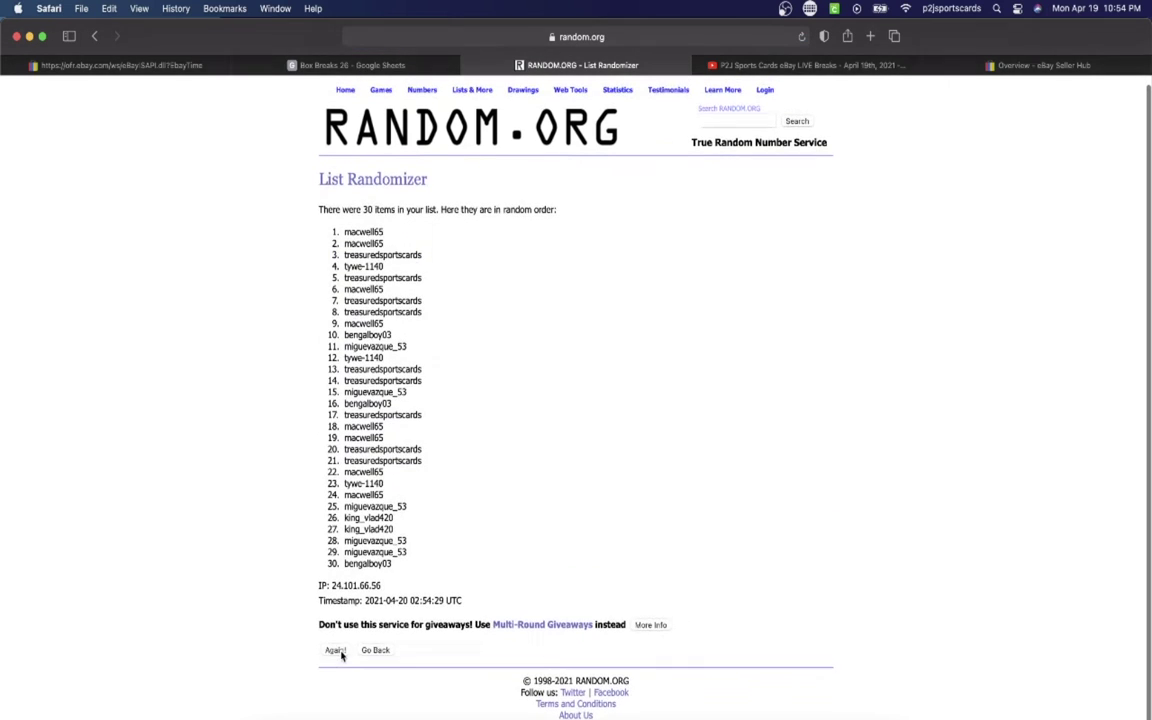
click(334, 650)
click(335, 646)
click(335, 651)
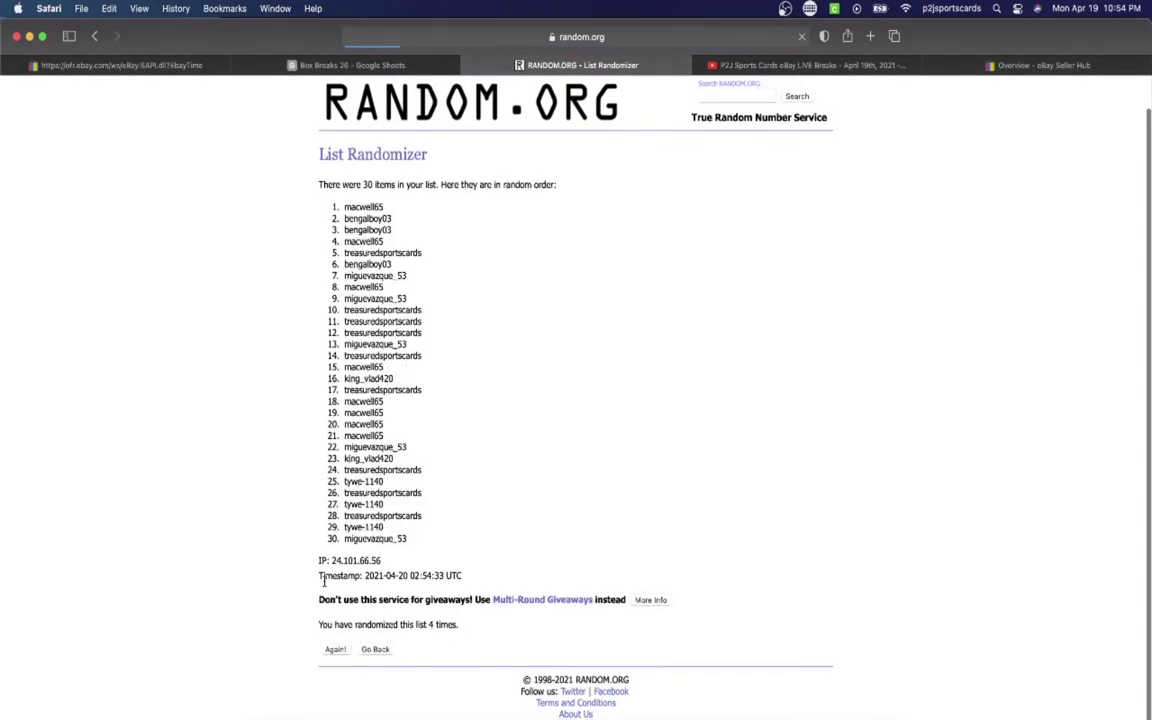
click(333, 650)
click(334, 650)
click(335, 646)
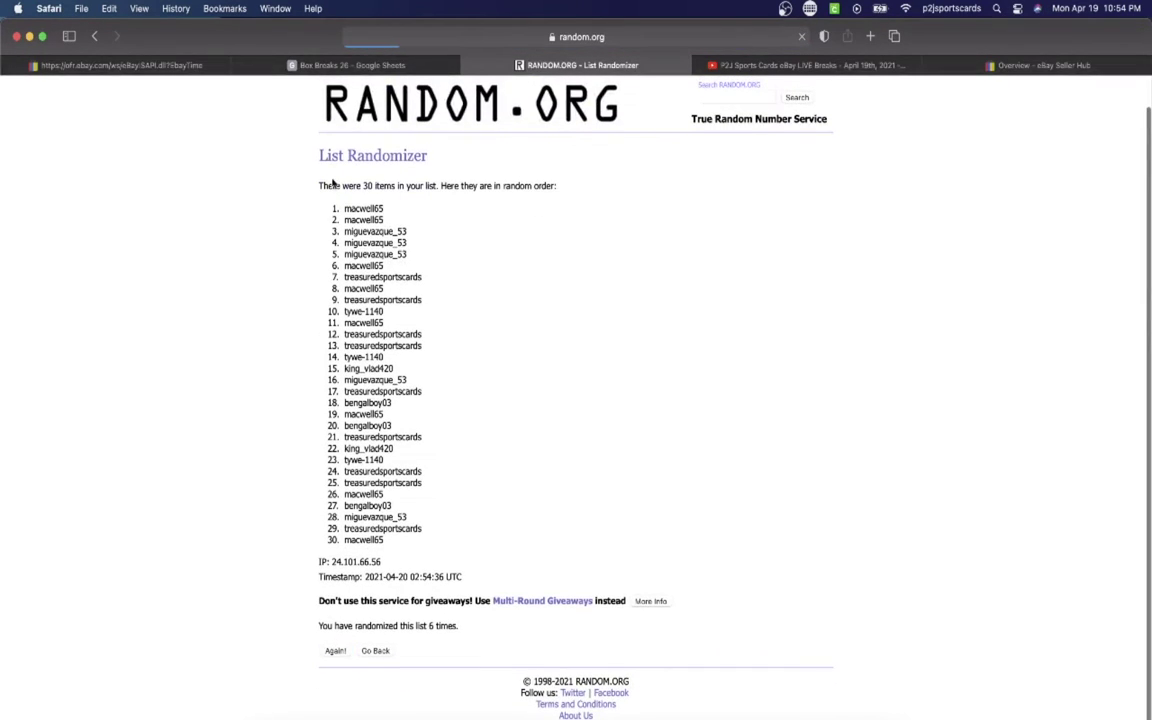
Step: Copy the randomized usernames into column B of the Box Breaks 26 sheet, starting beside the Atlanta Hawks
drag(340, 240, 424, 577)
click(368, 66)
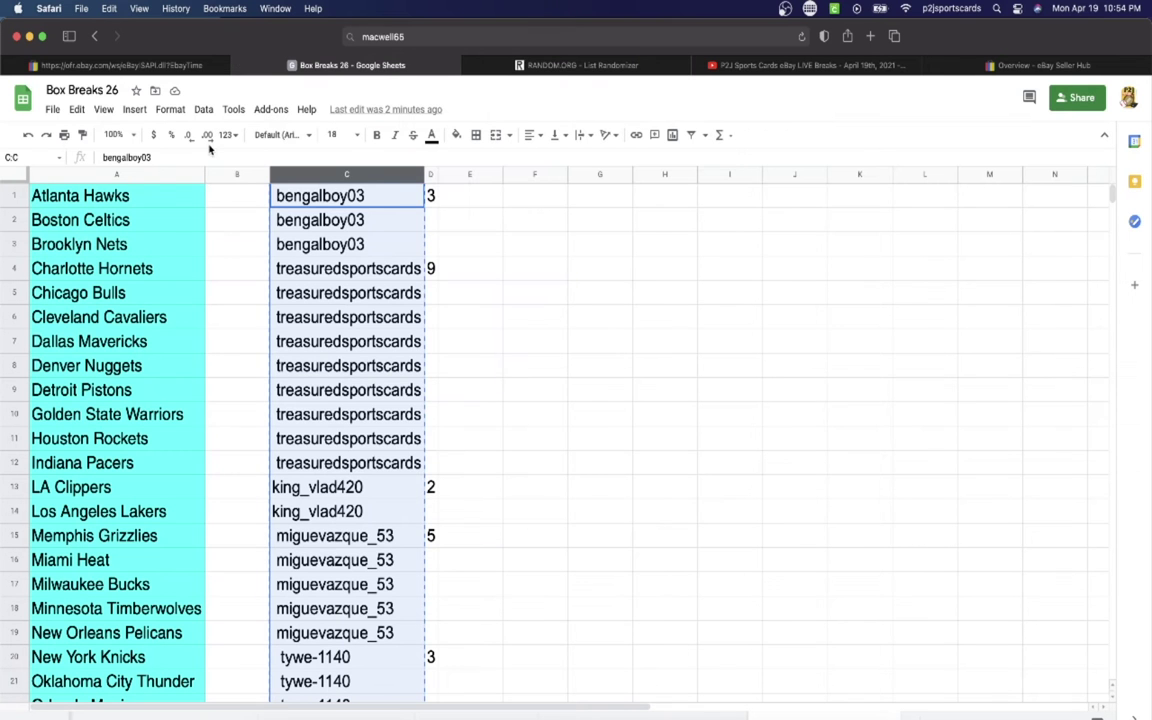
click(232, 174)
key(super+v)
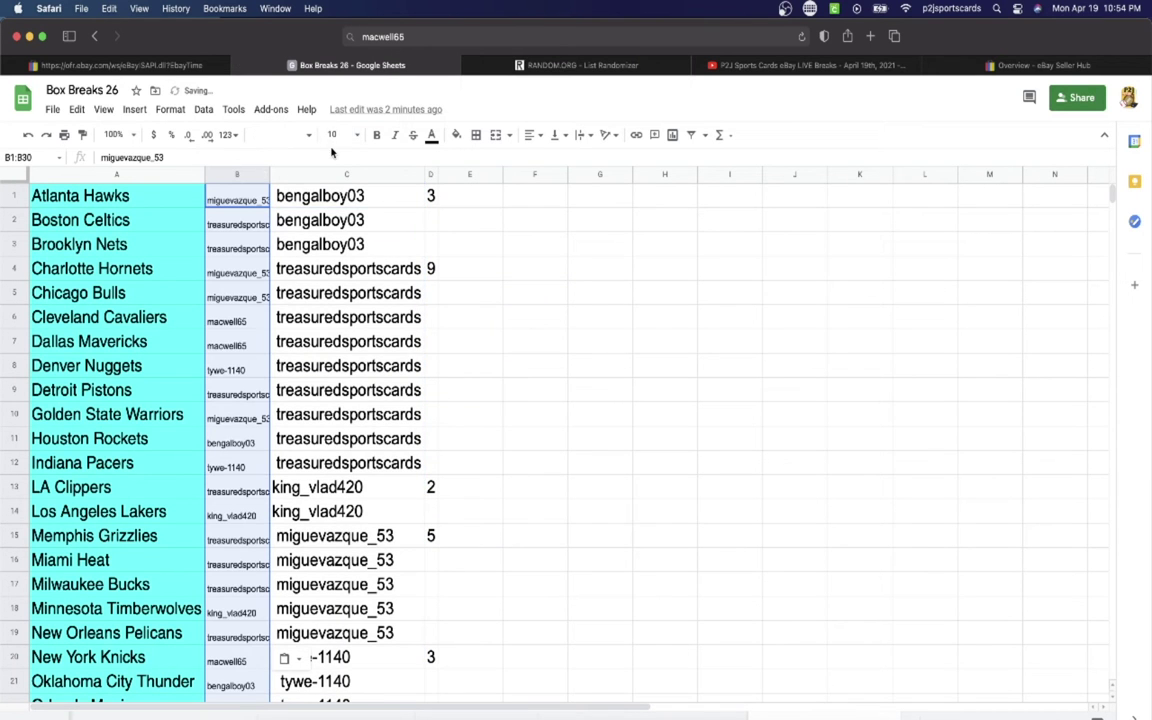
Step: Set the randomized usernames to font size 18 and fit column B's width to its contents
click(334, 134)
click(334, 342)
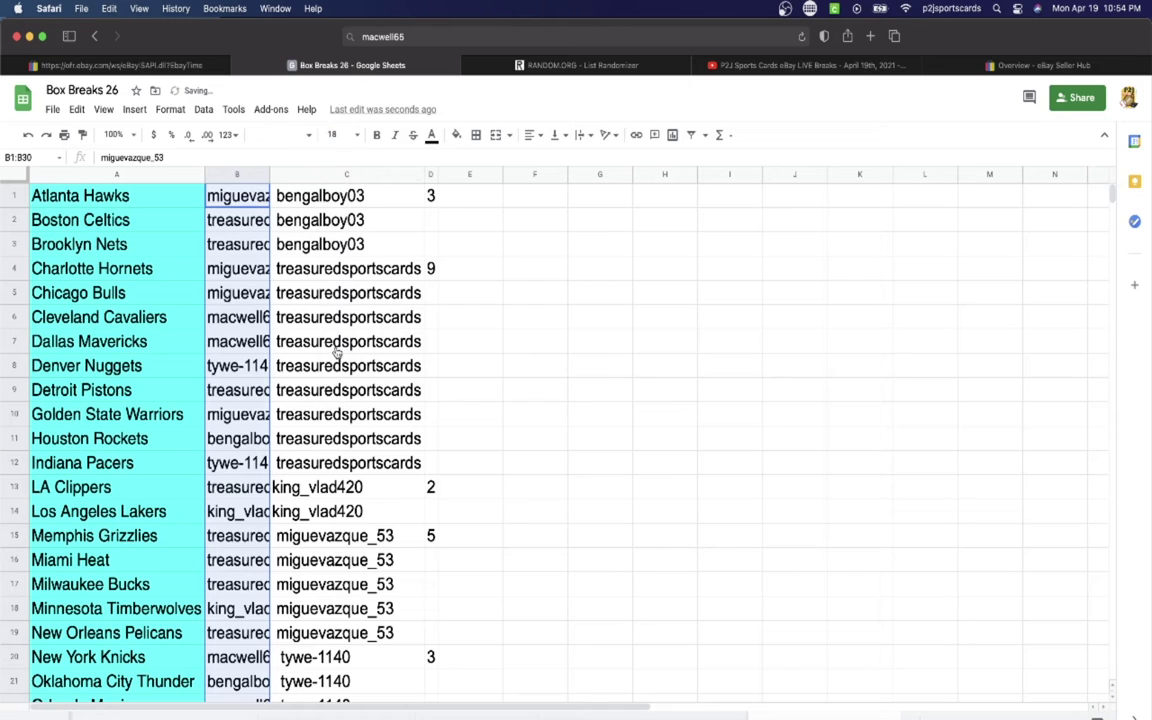
double_click(269, 174)
scroll(268, 300, down, 5)
scroll(250, 250, up, 5)
Step: Go through column B row by row to read which username is assigned to each NBA team
click(245, 228)
key(Down)
key(Down)
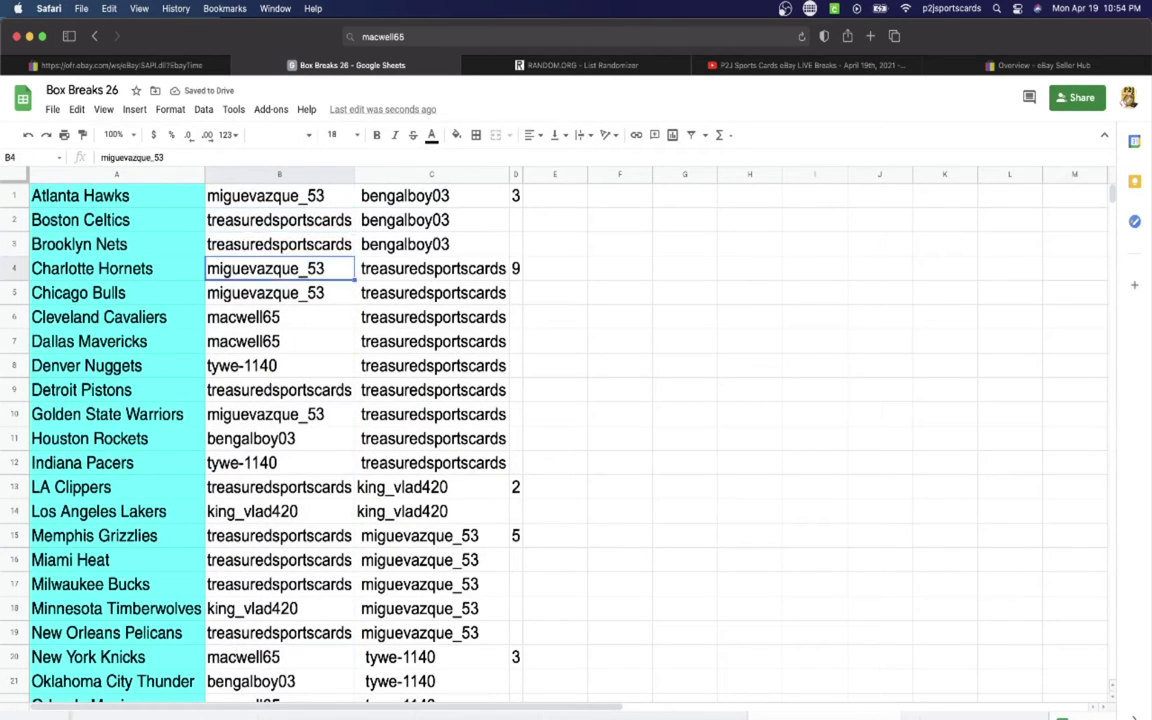
key(Down)
key(Down)
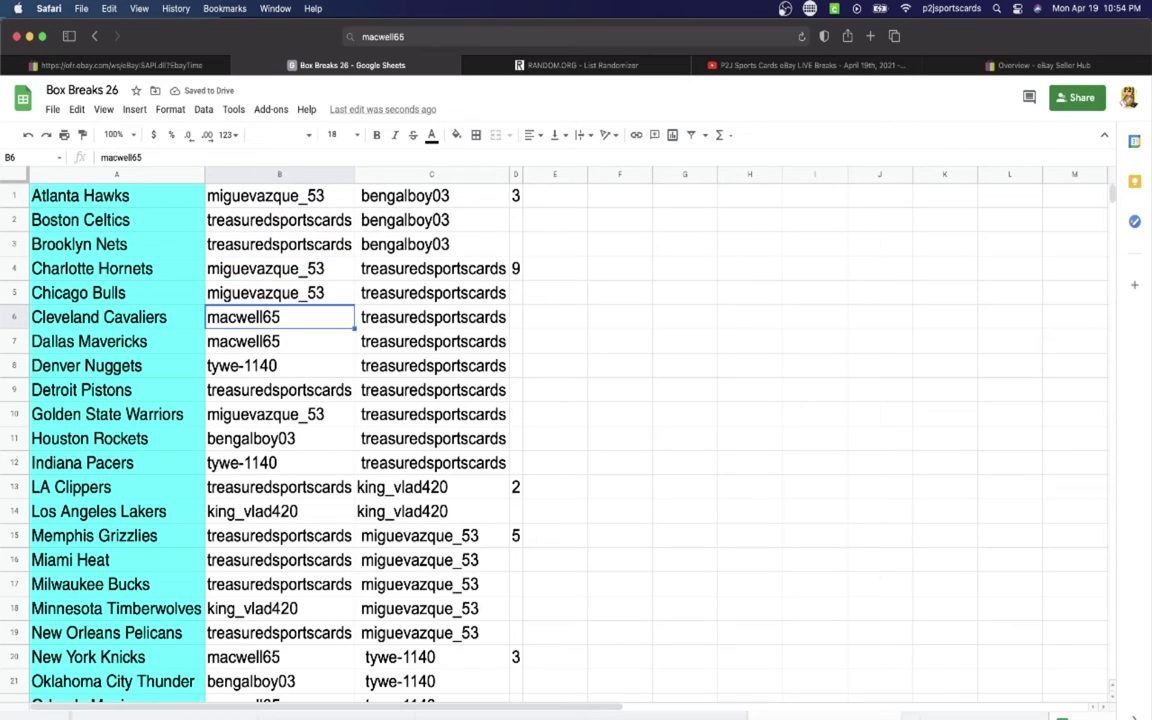
key(Down)
key(Down)
key(Down)
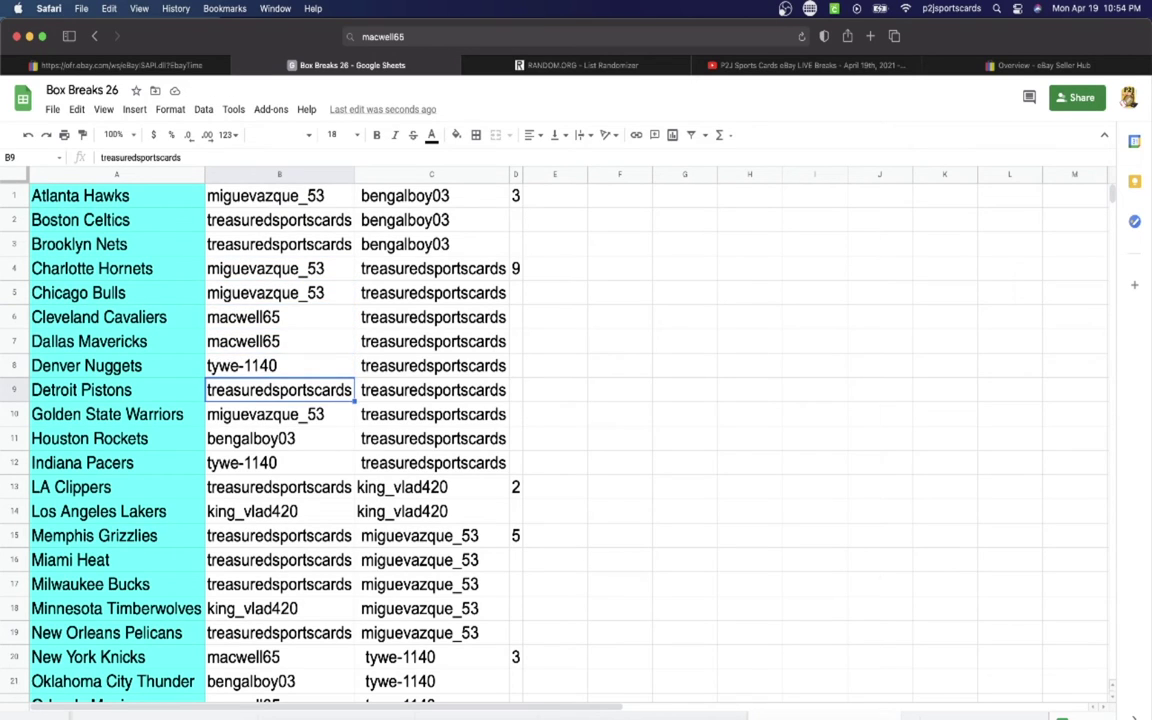
key(Down)
key(Down)
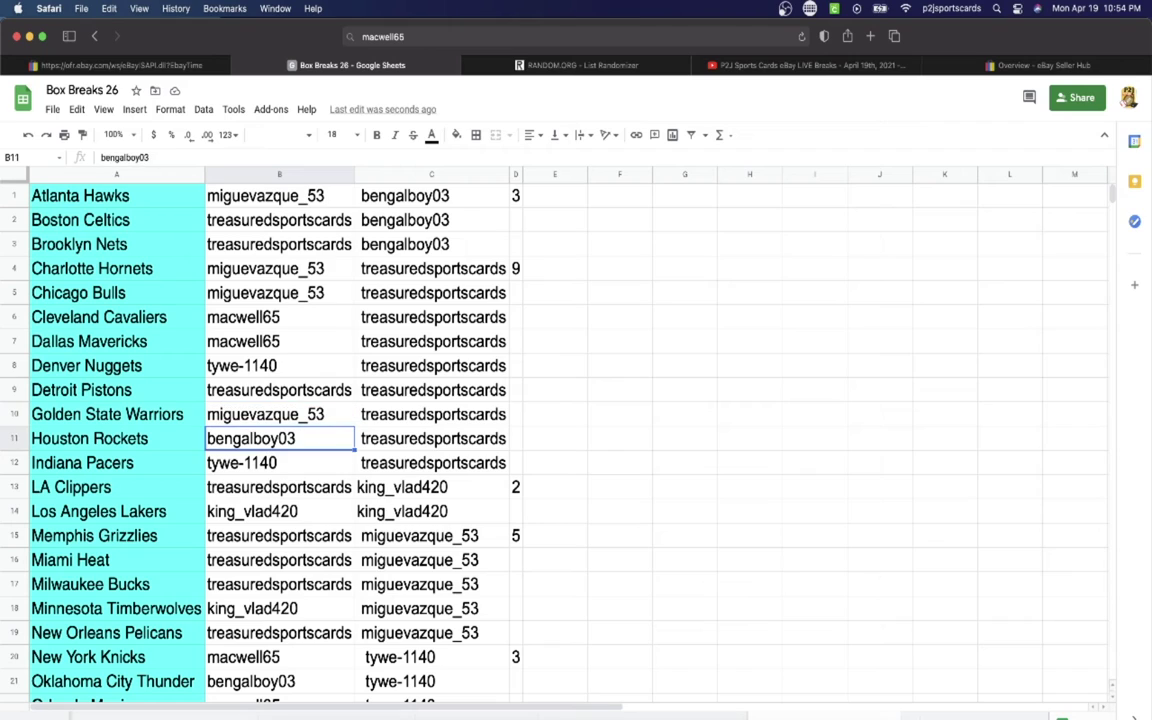
key(Down)
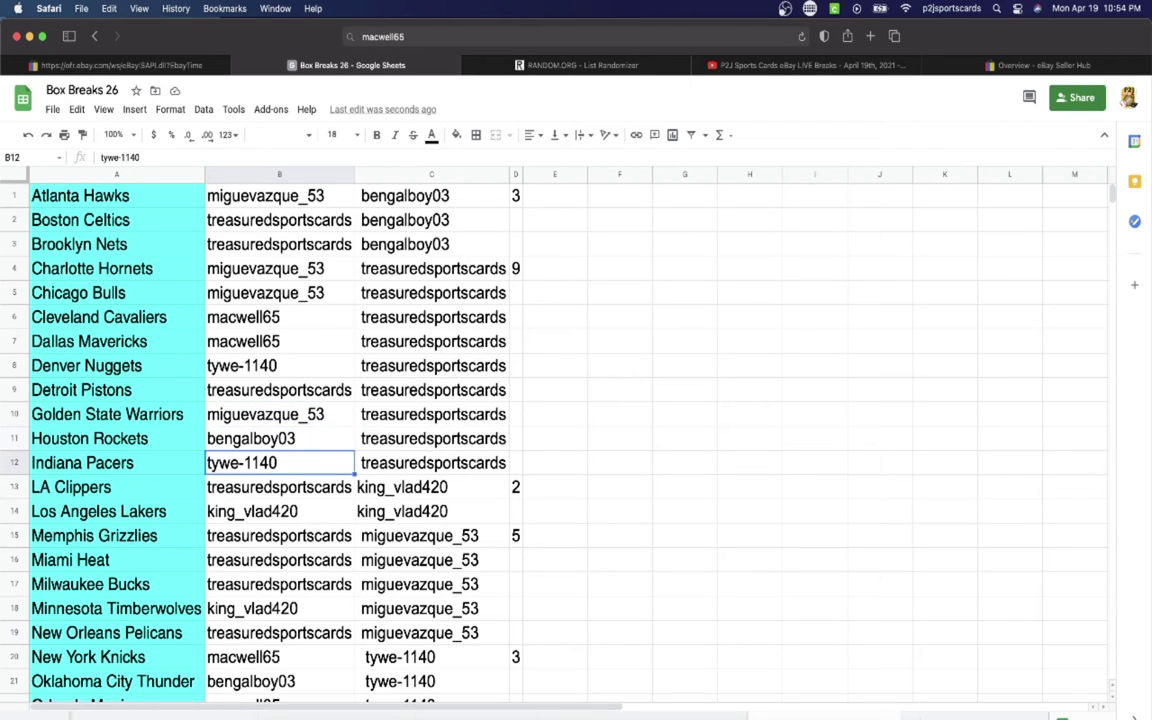
key(Down)
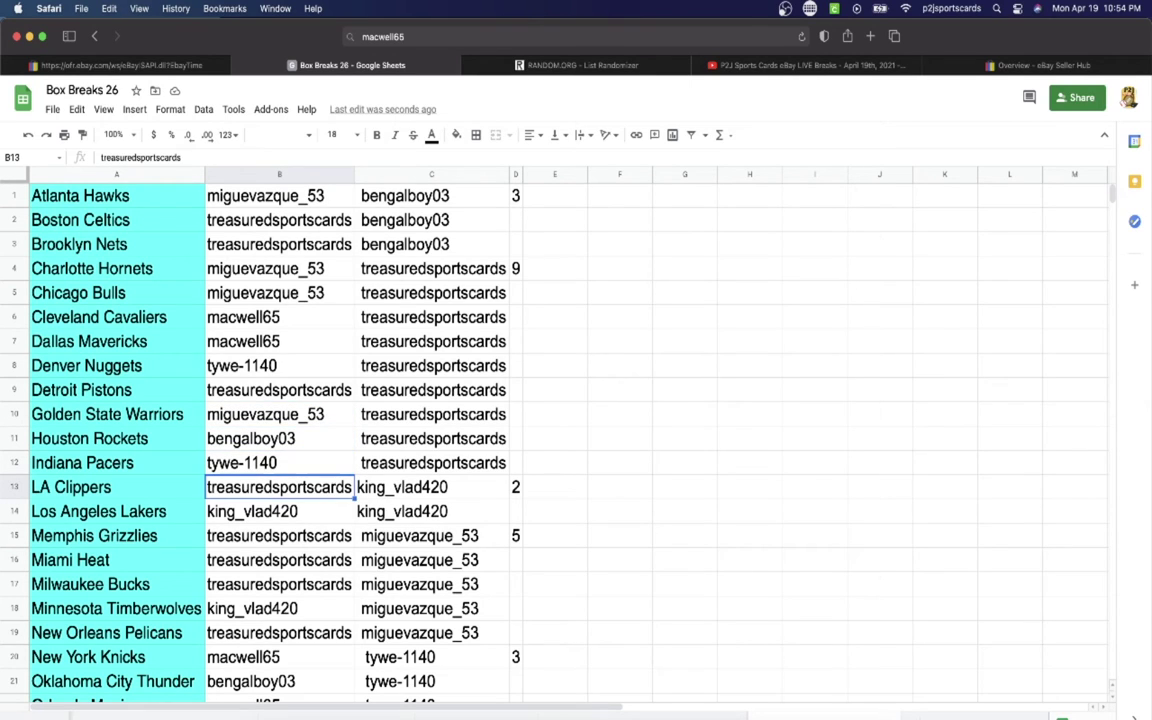
key(Down)
key(Down)
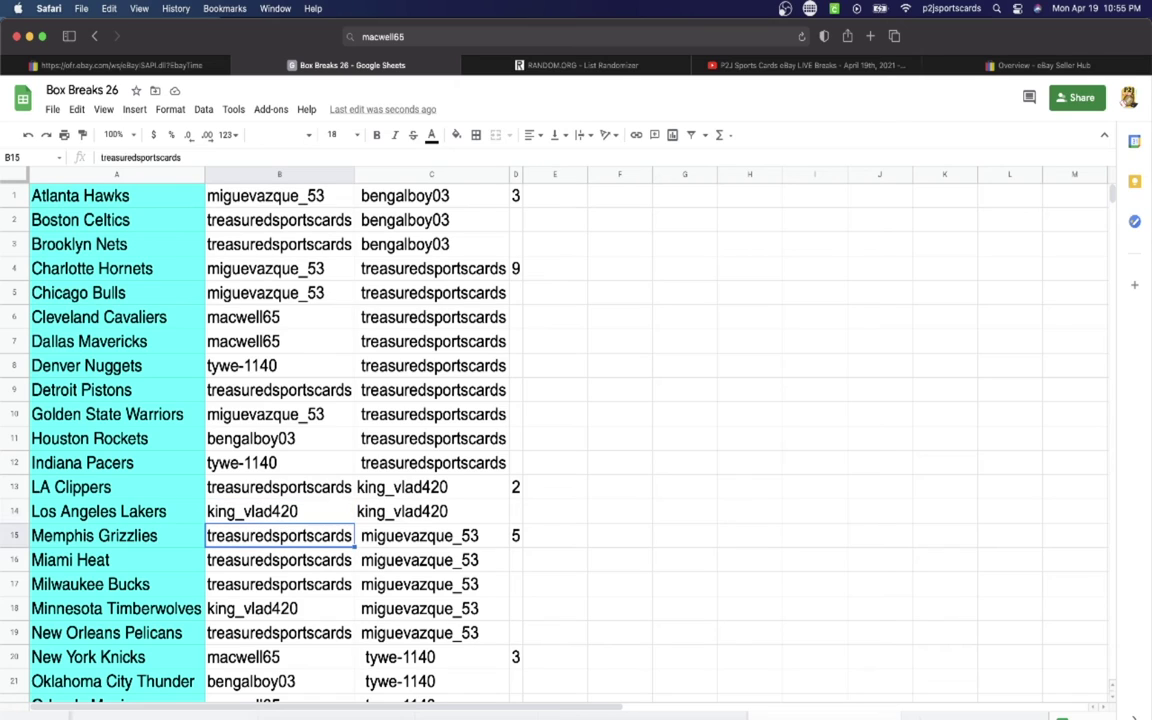
key(Down)
key(Down)
key(Down)
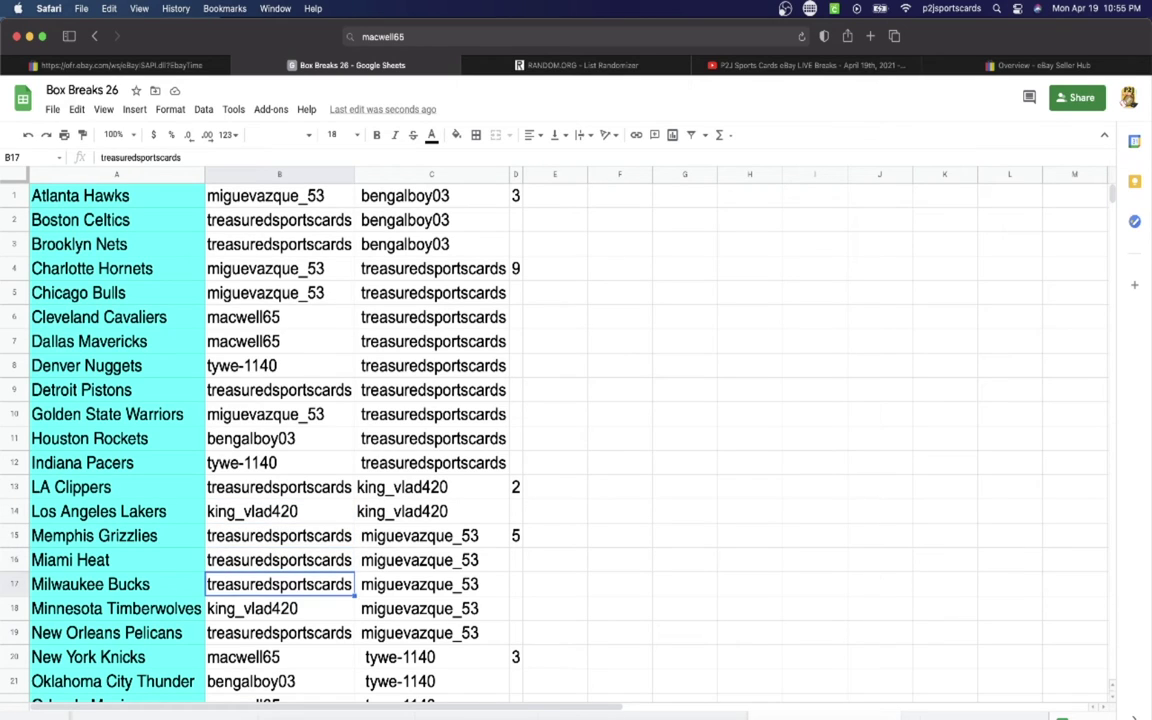
key(Down)
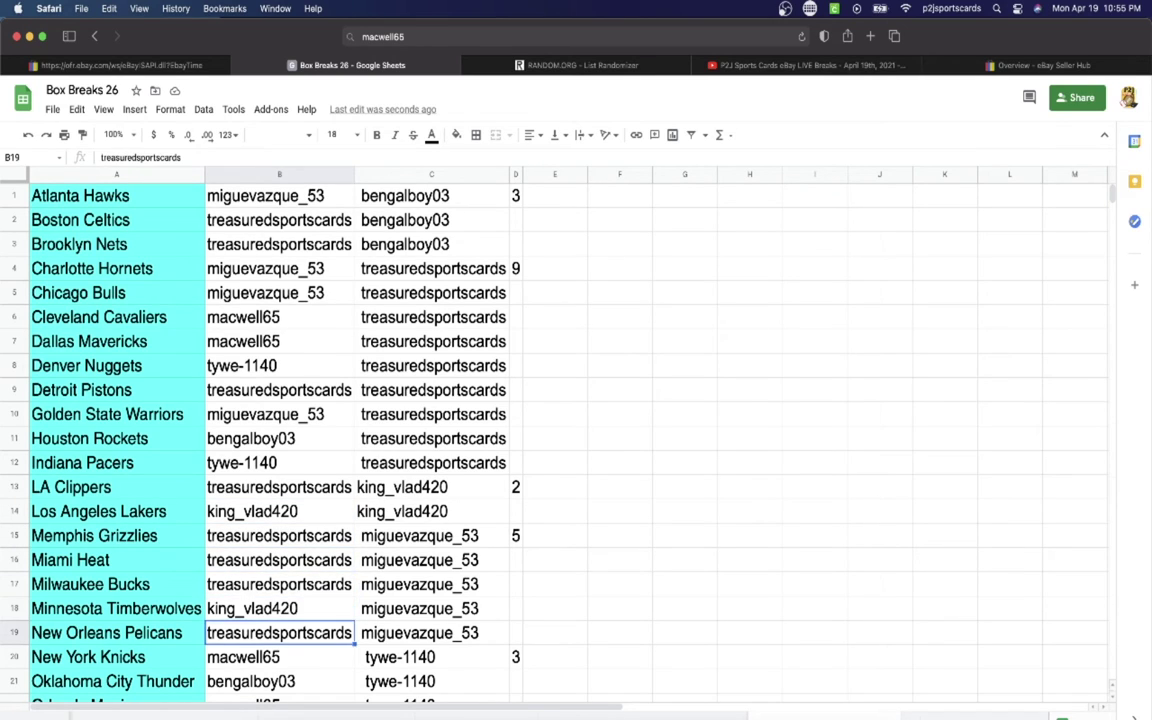
key(Down)
key(Down)
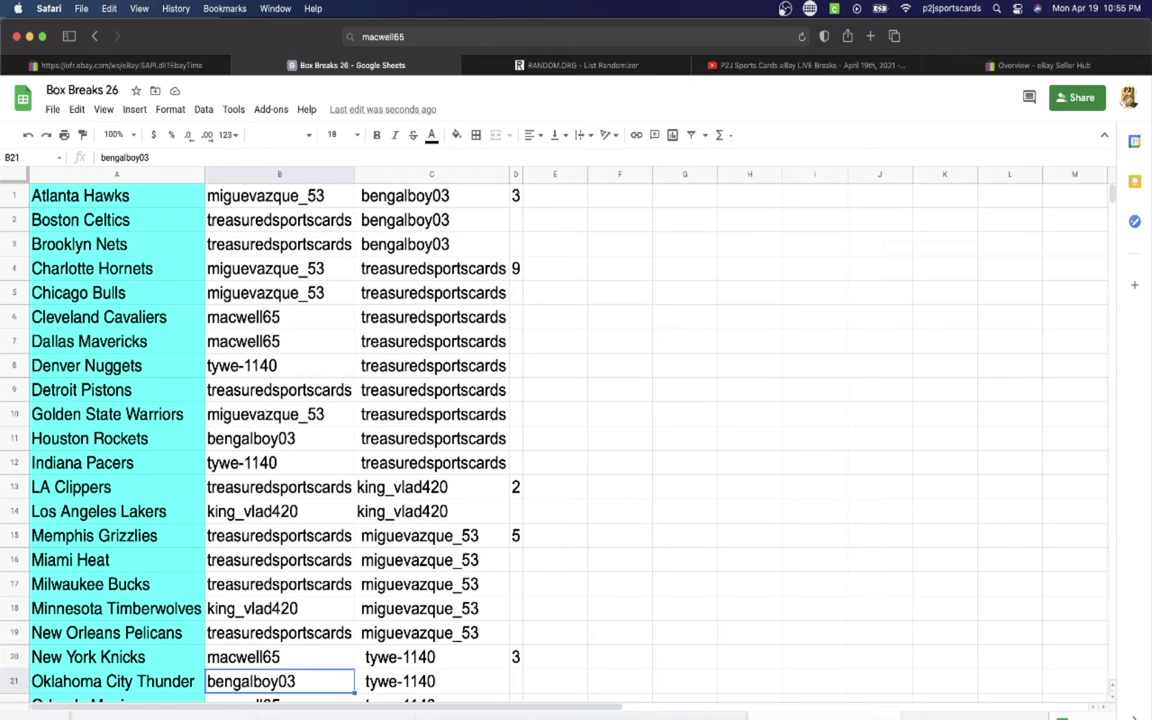
key(Down)
key(Down)
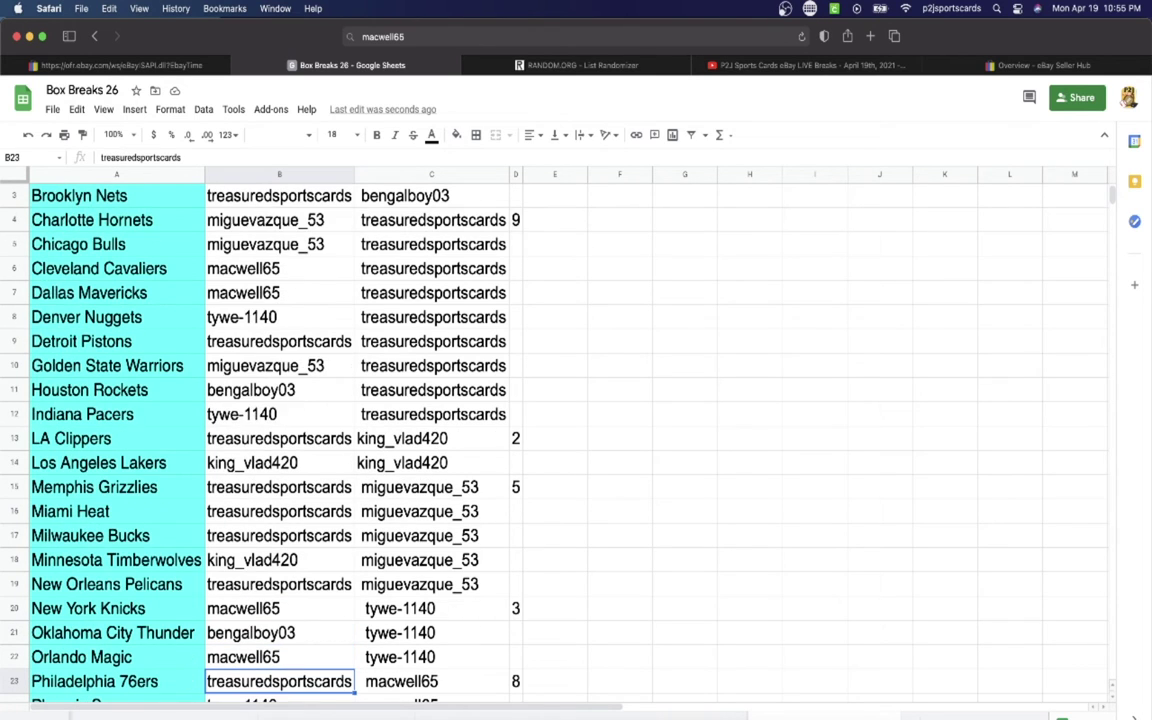
key(Down)
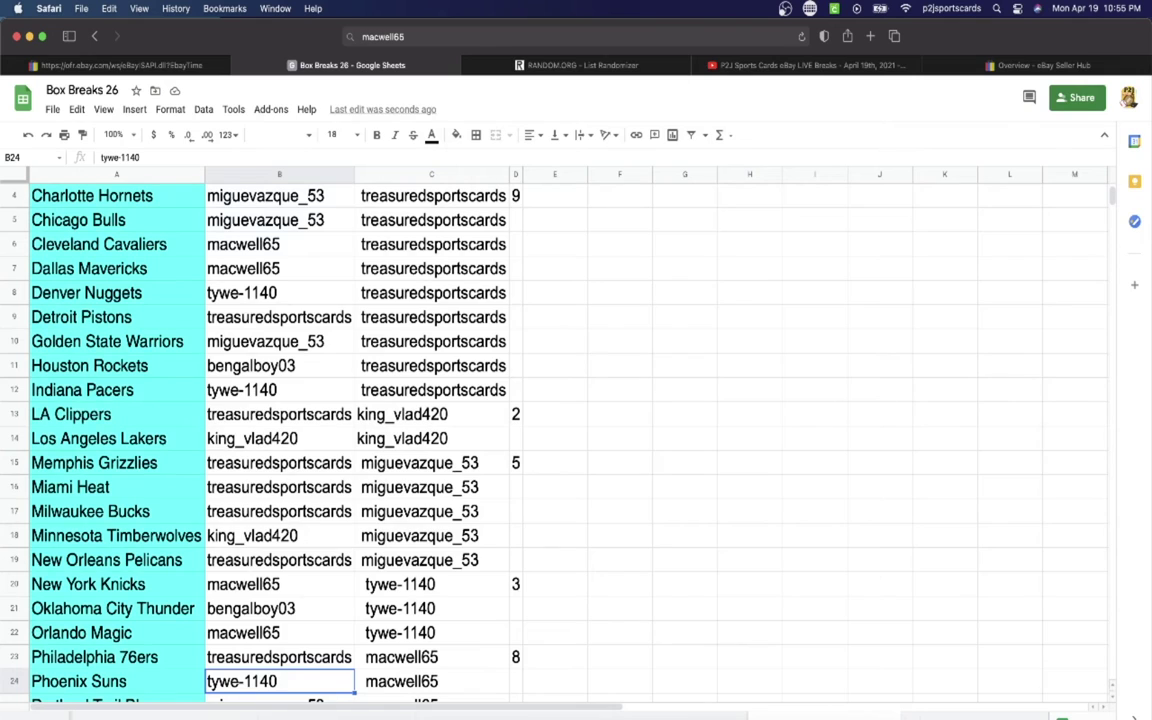
key(Down)
key(Down)
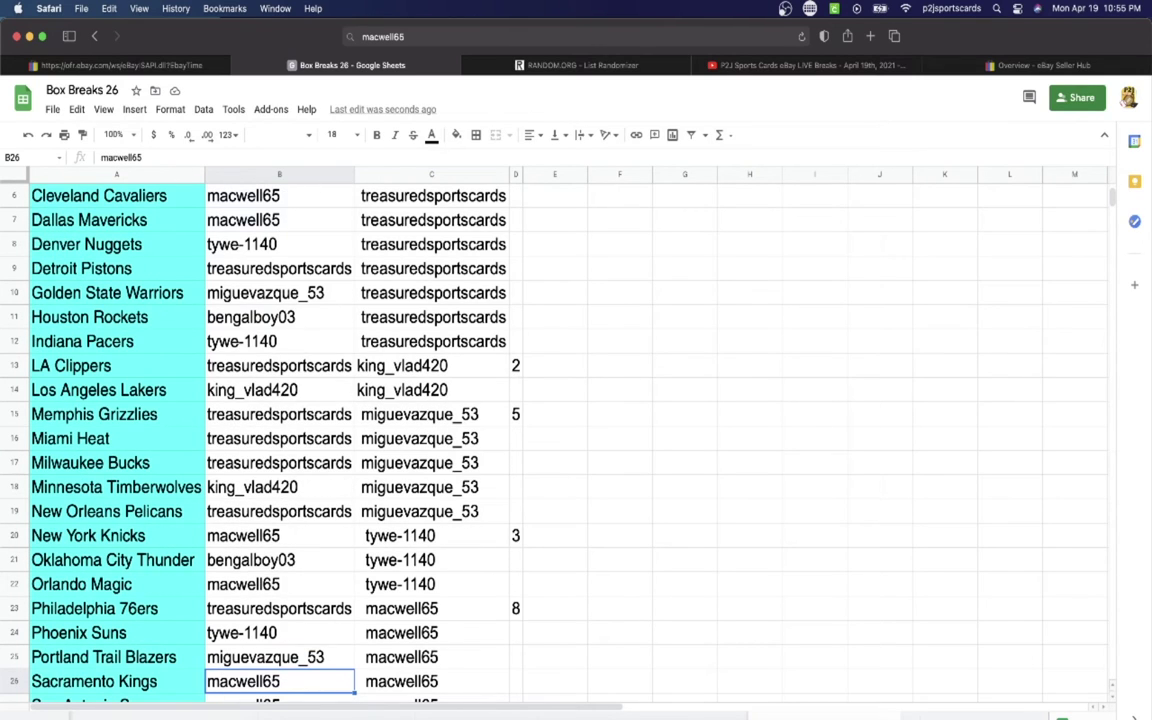
key(Down)
key(Down)
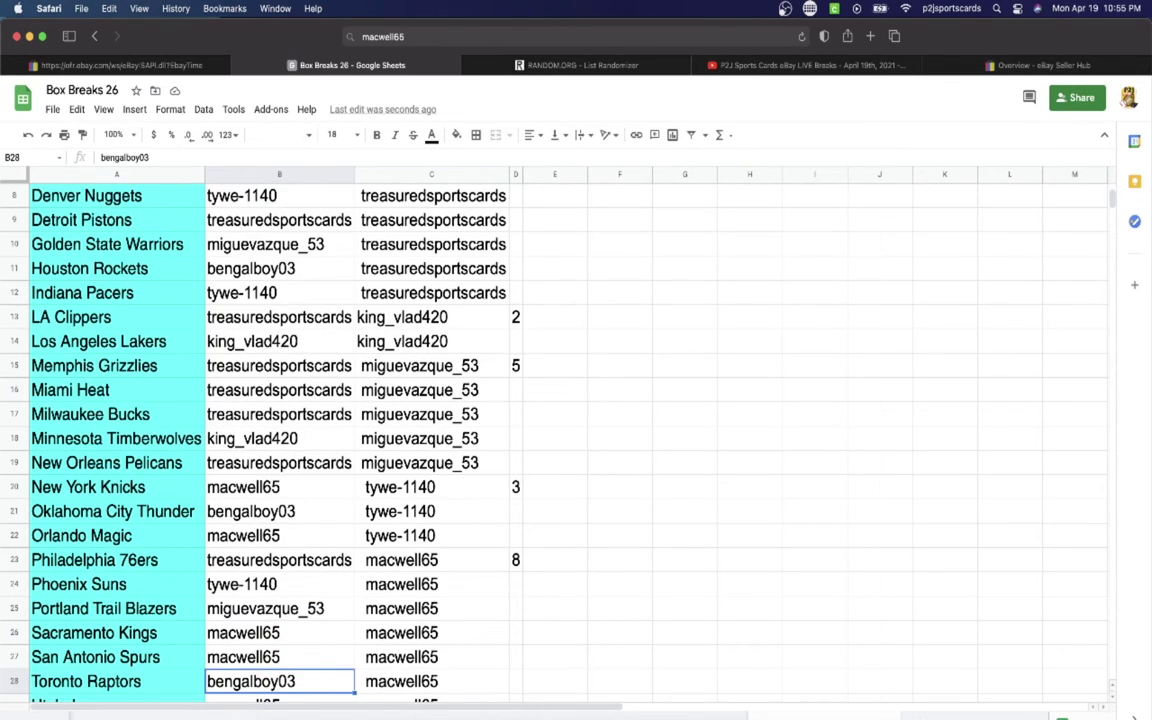
key(Down)
key(Down)
key(Up)
key(Up)
key(Up)
key(Up)
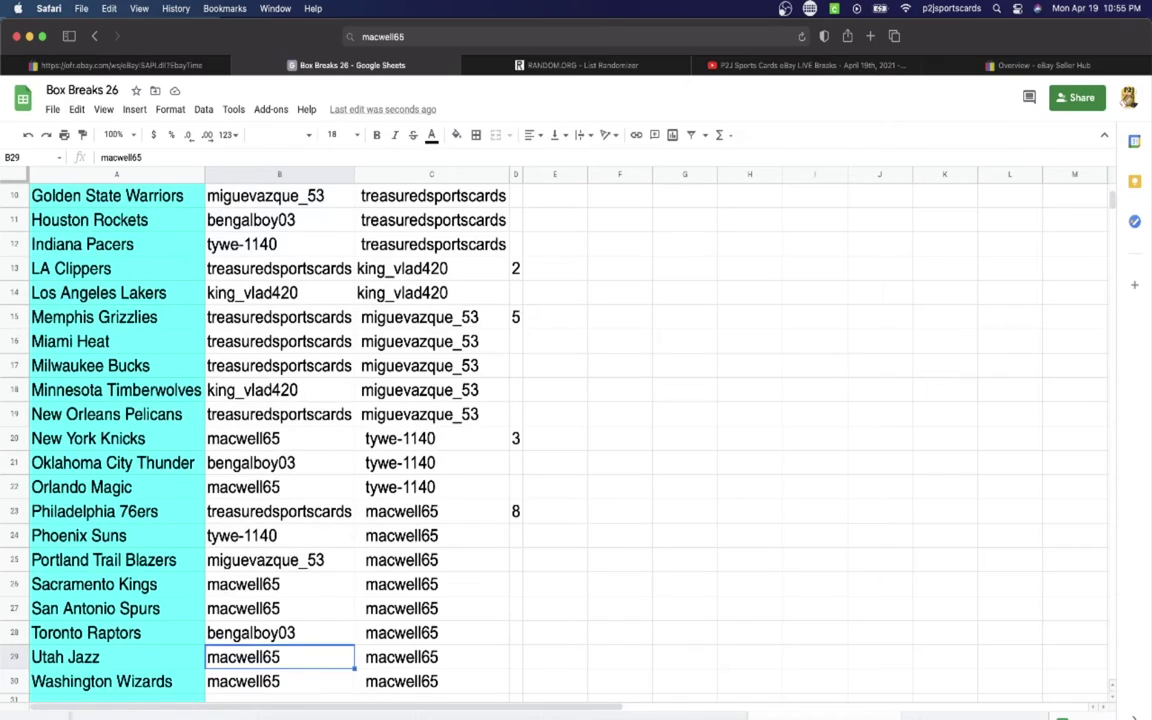
key(Up)
key(Up)
key(Up)
key(Up)
key(Up)
key(Up)
key(Up)
key(Up)
key(Up)
key(Up)
key(Up)
key(Up)
key(Up)
key(Up)
key(Up)
key(Up)
key(Up)
key(Up)
key(Up)
key(Up)
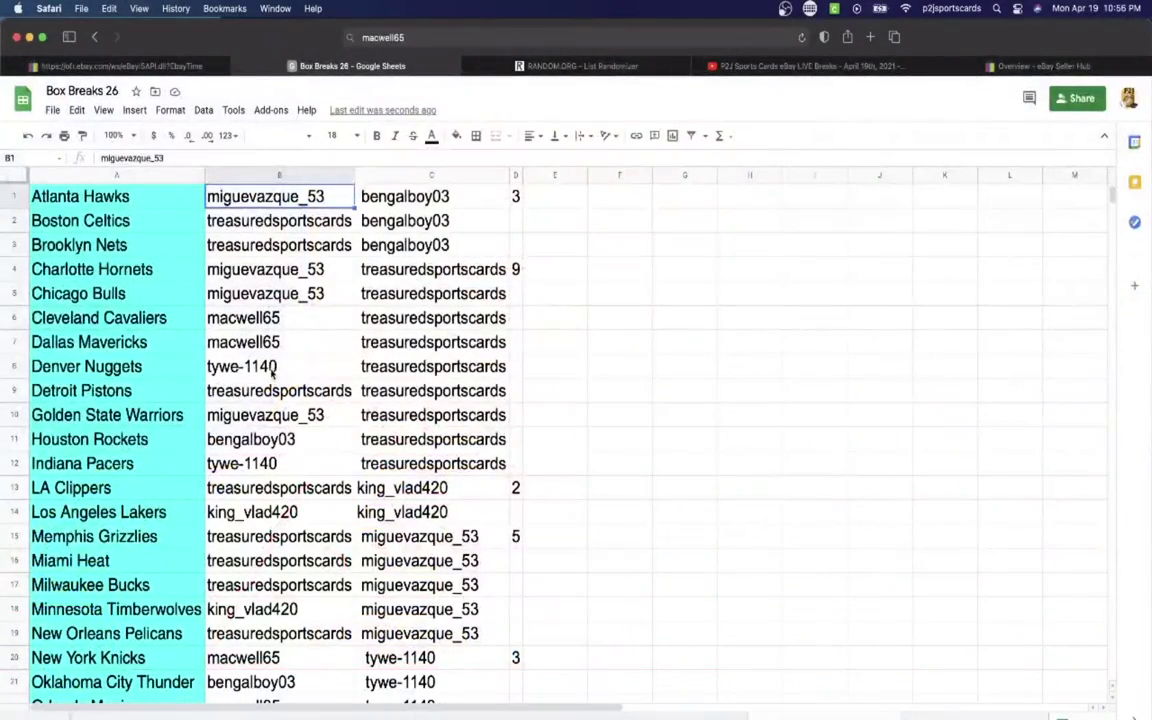
Step: Make the username assigned to the Denver Nuggets in cell B8 bold
click(271, 368)
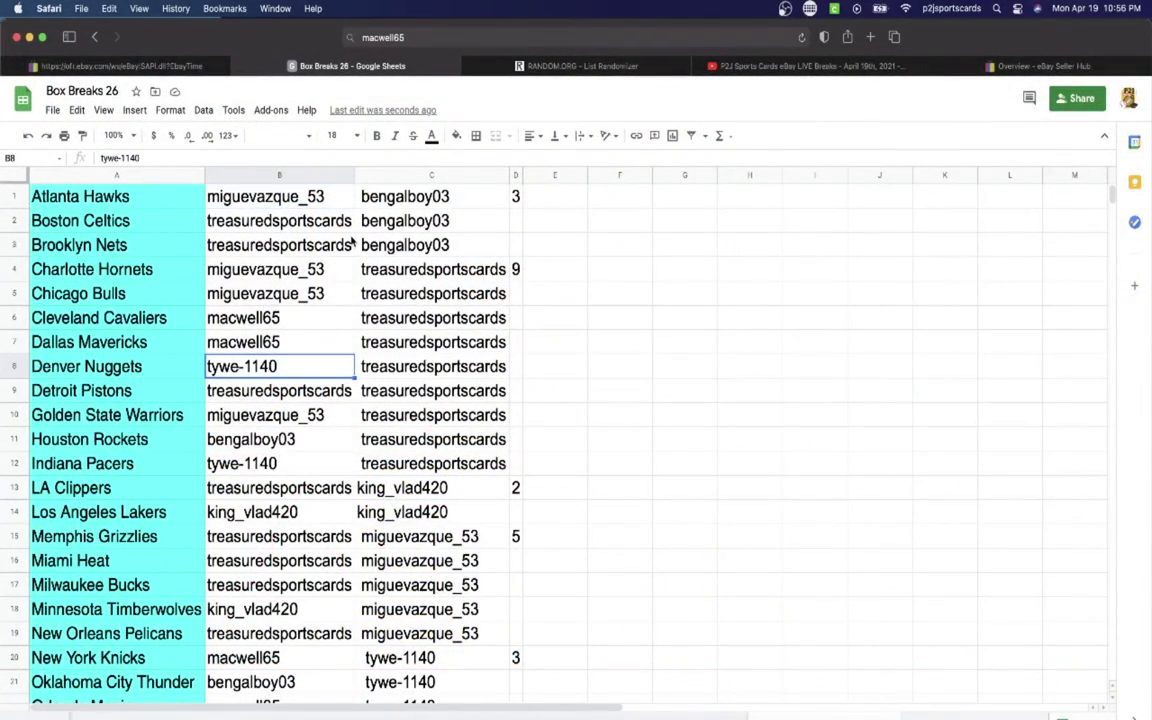
click(380, 137)
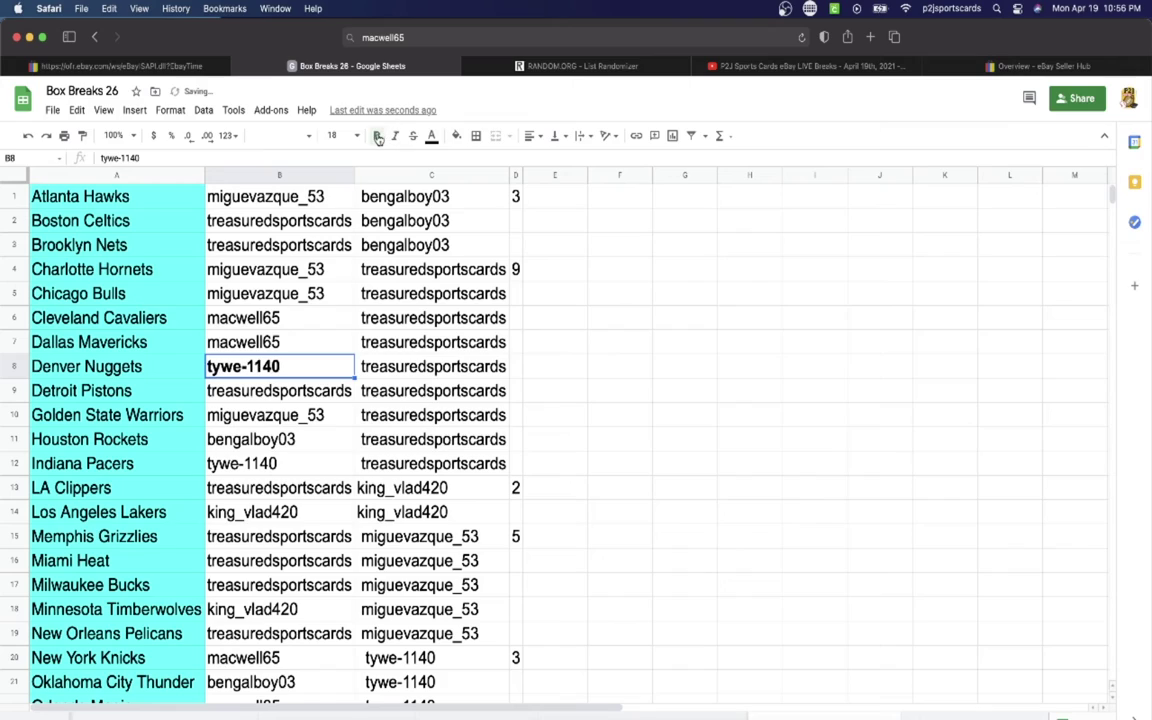